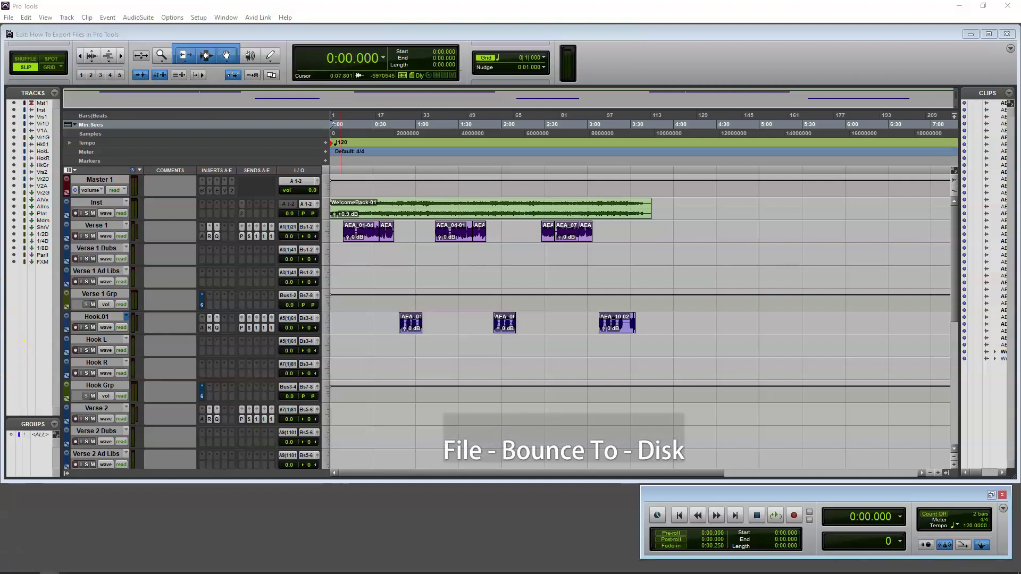
Open the Bounce to Disk settings from the File menu.
click(8, 18)
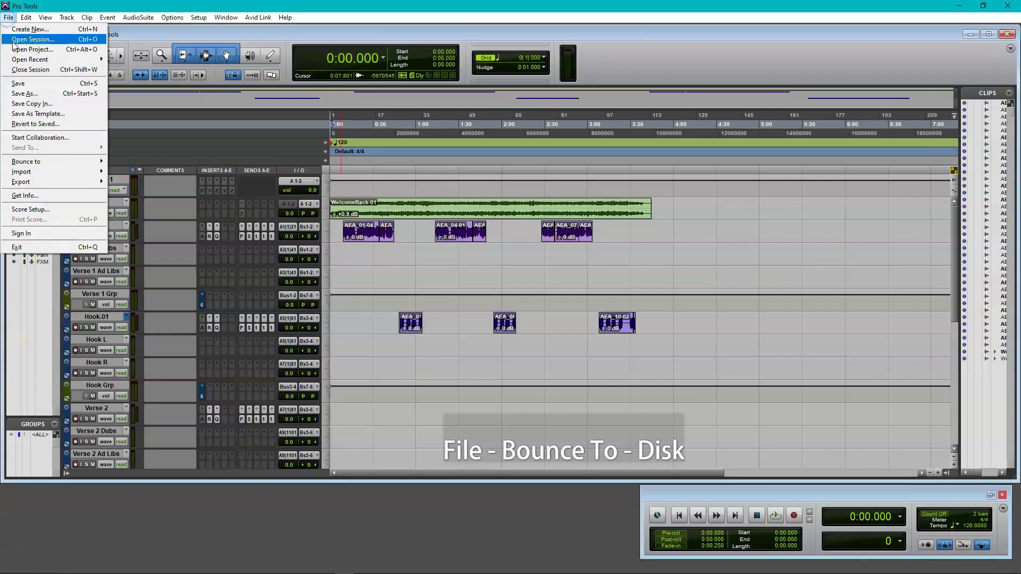
mouse_move(27, 161)
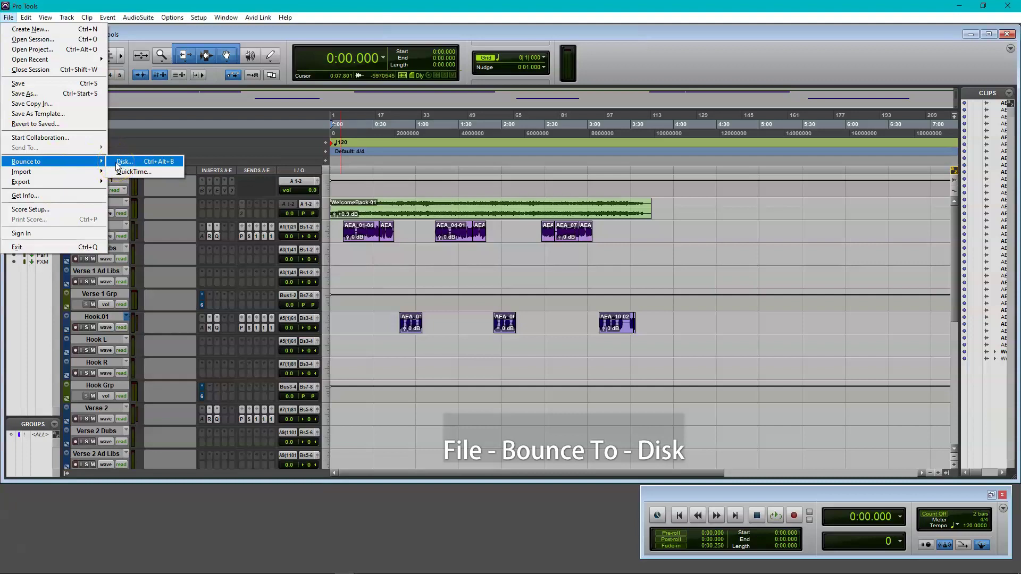
click(124, 161)
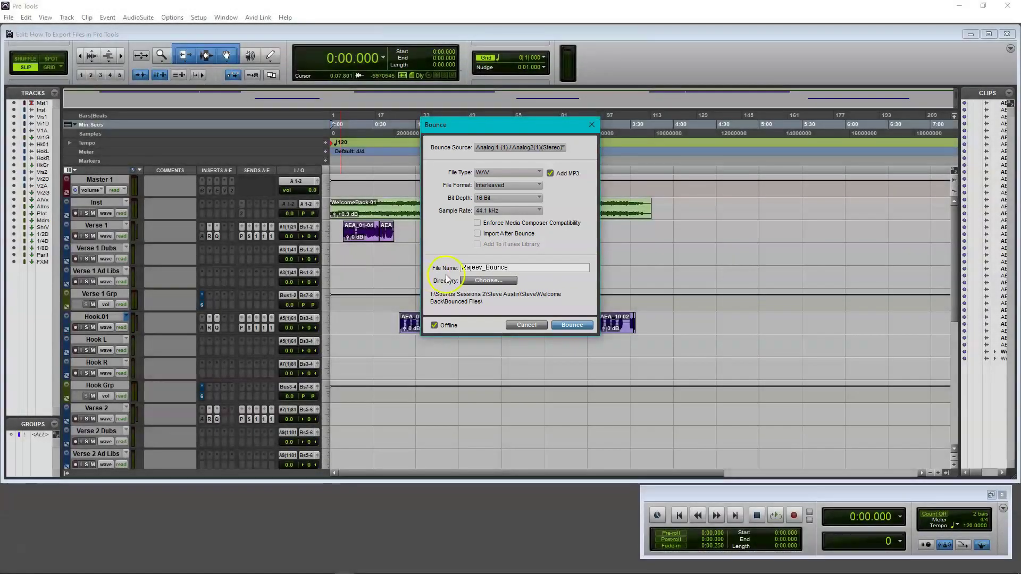
Browse the destination chooser up to the session folder and into Bounced Files.
click(487, 280)
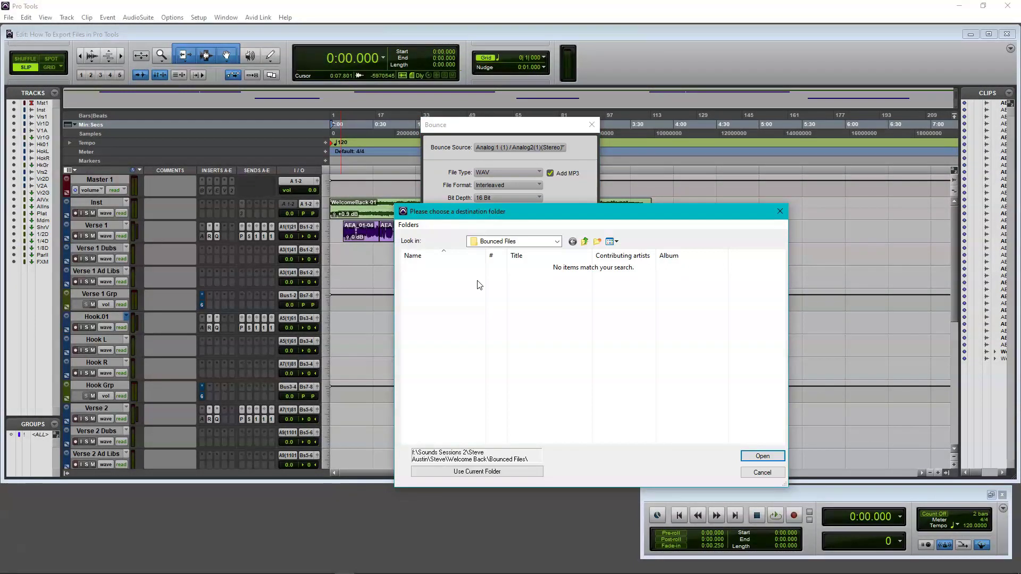
click(585, 242)
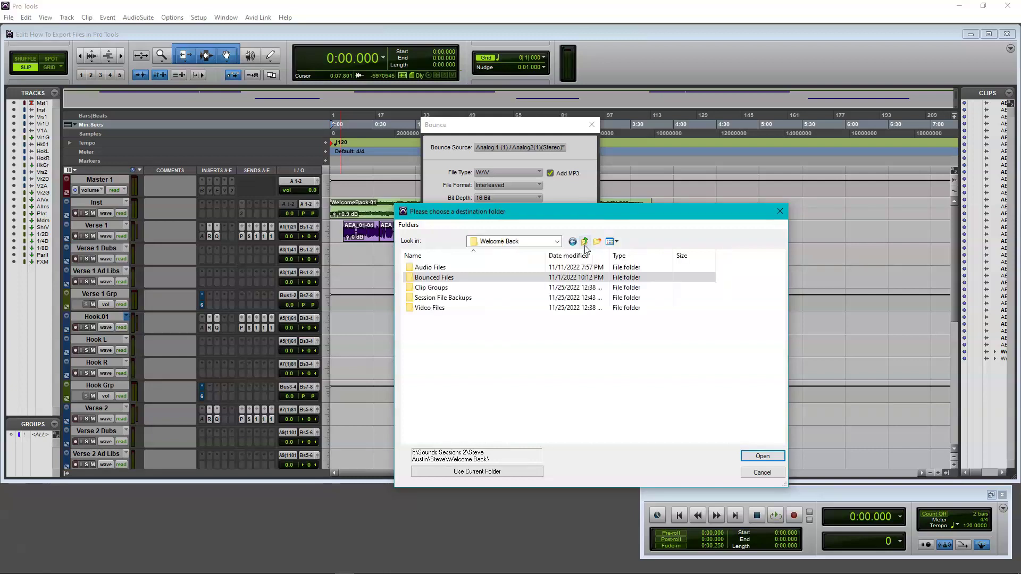
double_click(441, 277)
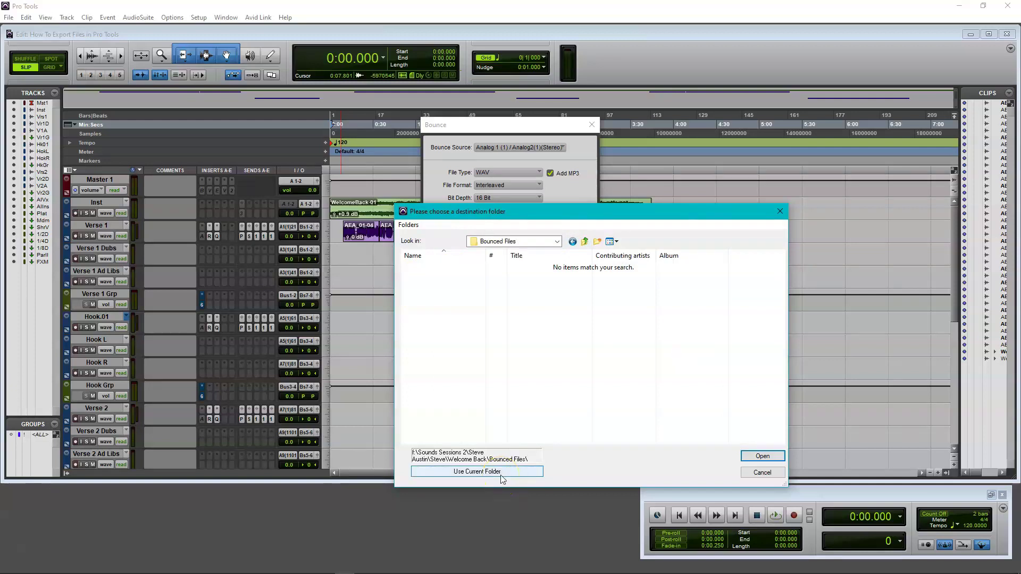
Use Bounced Files as the destination and start the bounce, bringing up MP3 options.
click(446, 471)
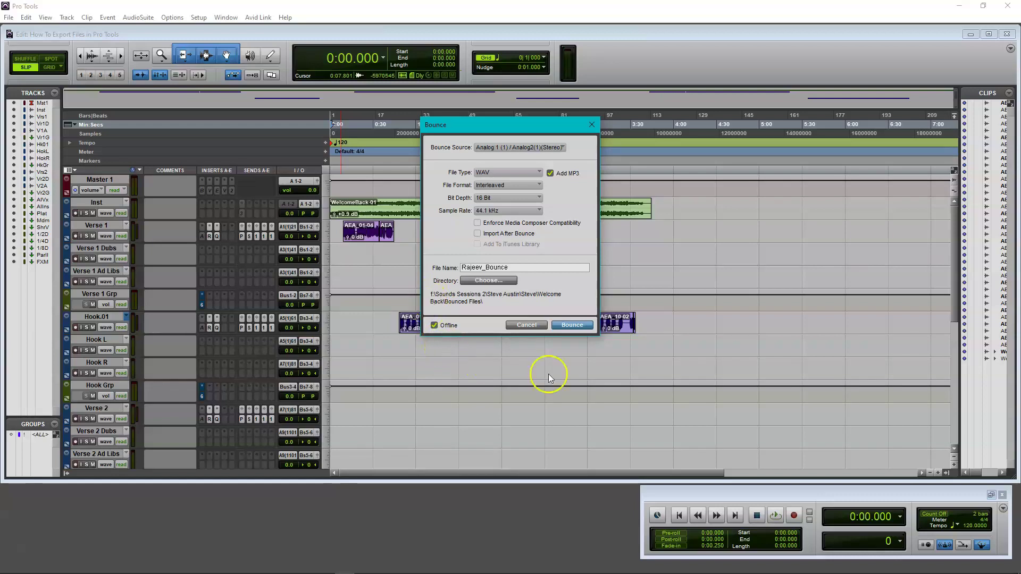
click(572, 325)
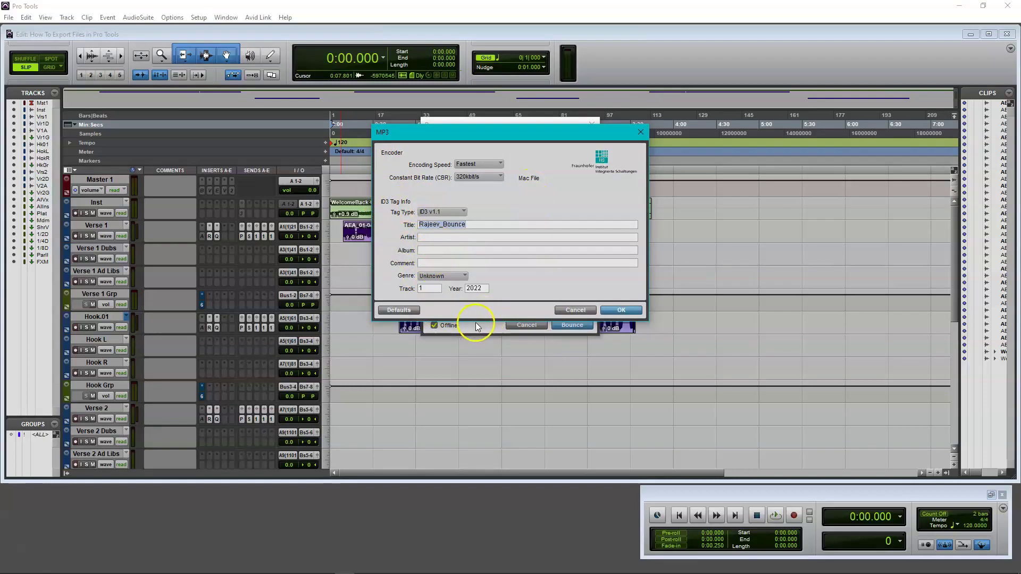
Accept the 320 kbps MP3 settings to begin the offline bounce.
click(623, 312)
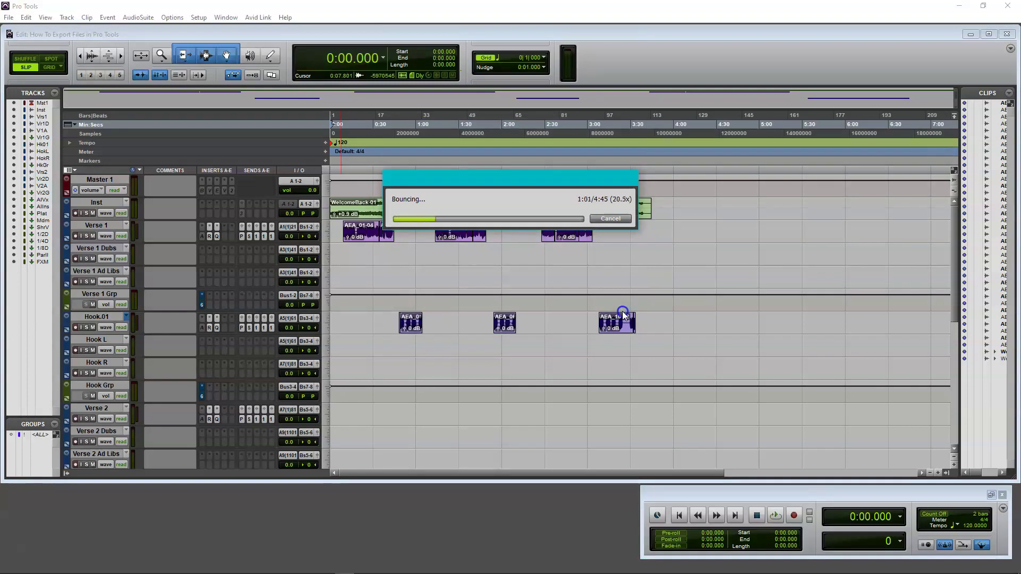